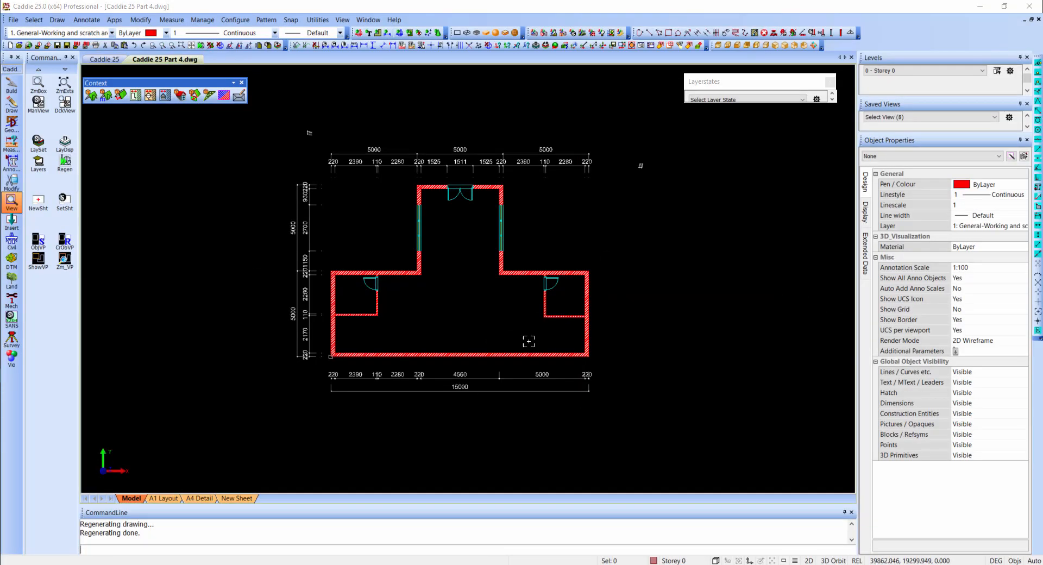
Show the house from the front, select level 0 - Storey 0, and tilt the view slightly to inspect the level's working plane
click(738, 46)
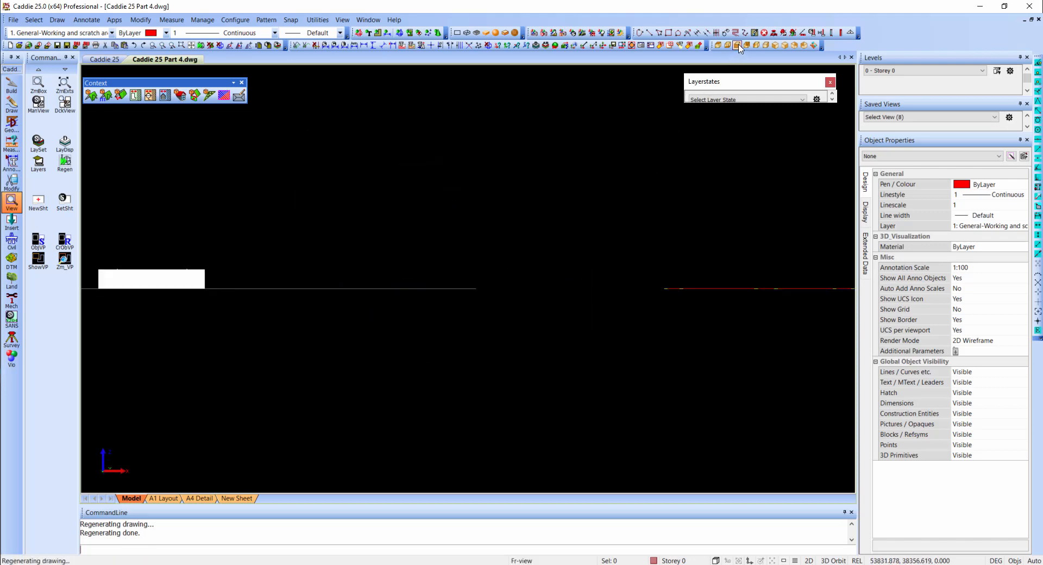
middle_drag(373, 294, 702, 292)
middle_drag(517, 283, 619, 275)
scroll(561, 285, up, 2)
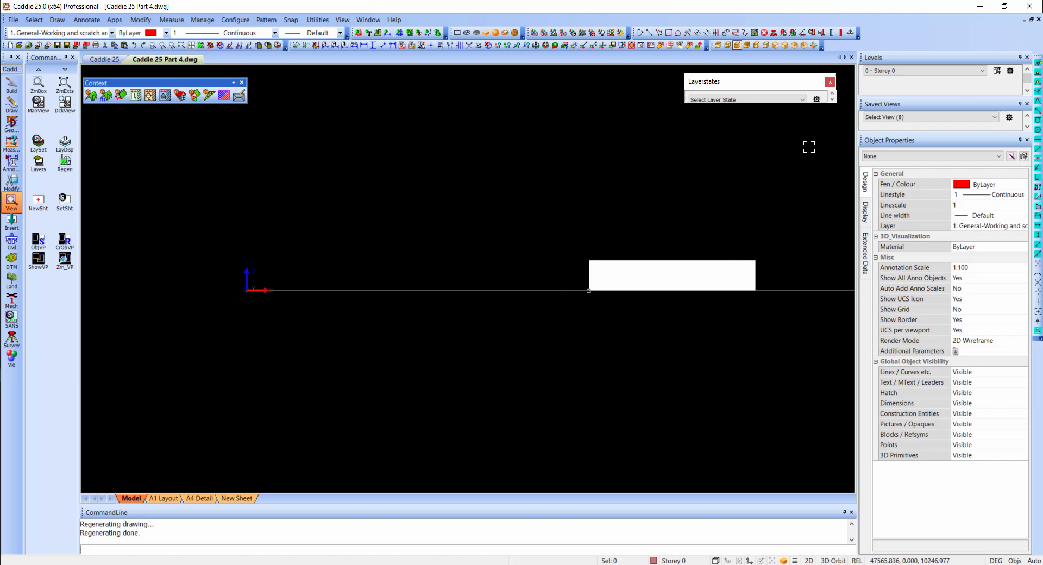
click(896, 71)
click(902, 82)
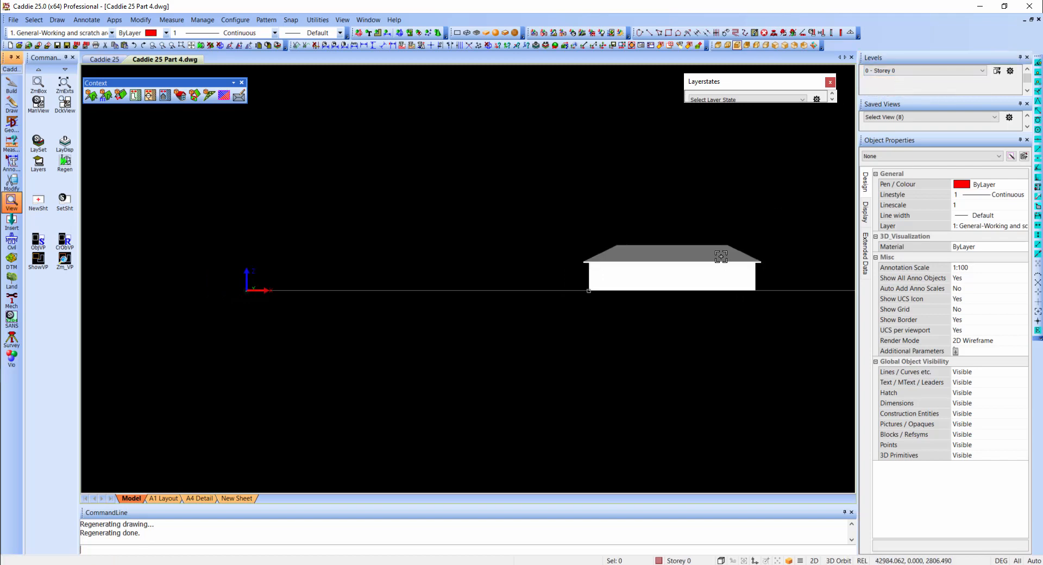
shift+middle_drag(683, 261, 680, 270)
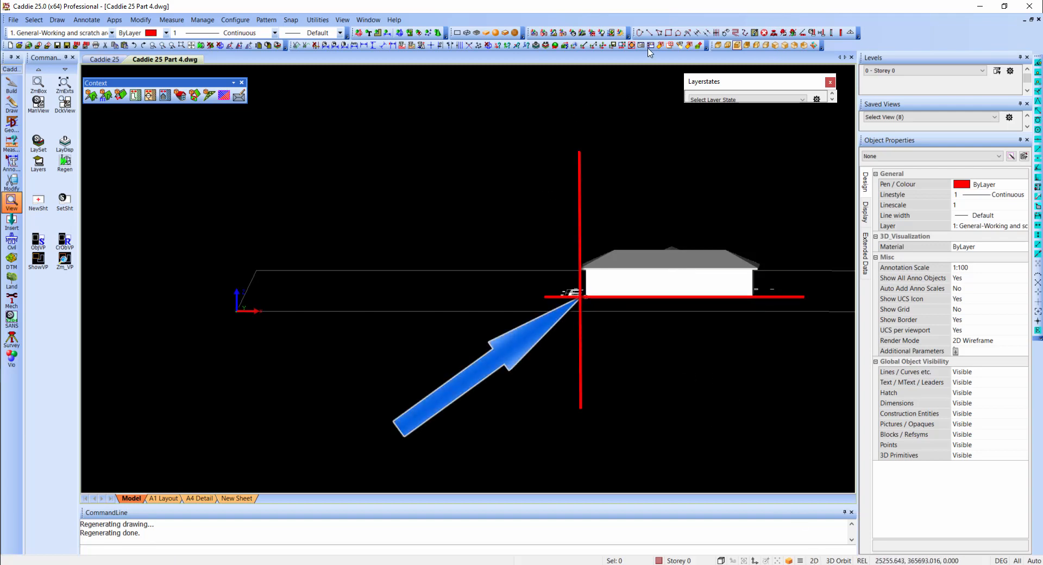
Try to start a polyline near the house's lower front corner on Storey 0
click(640, 33)
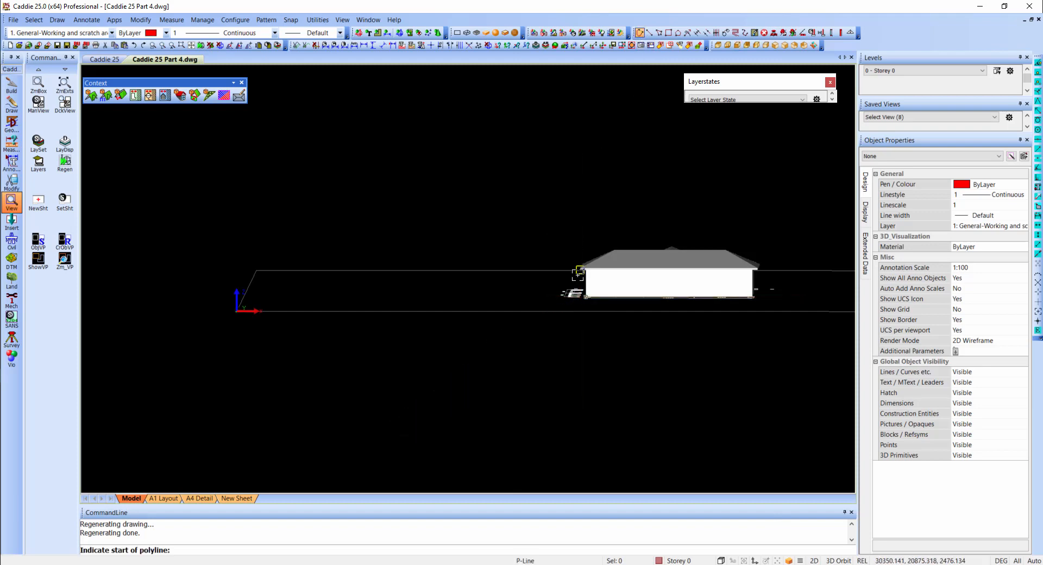
scroll(575, 276, up, 4)
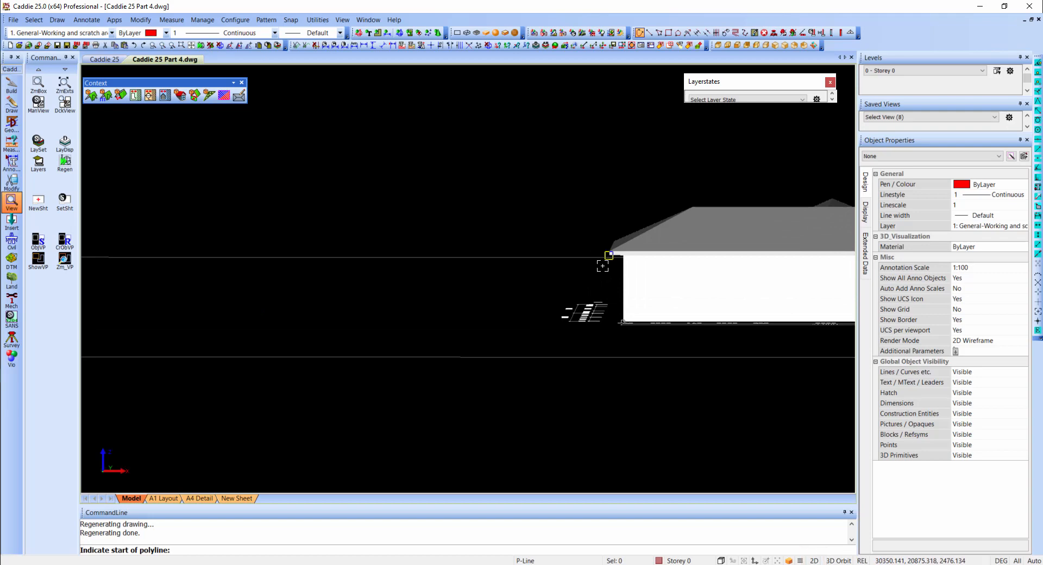
click(608, 323)
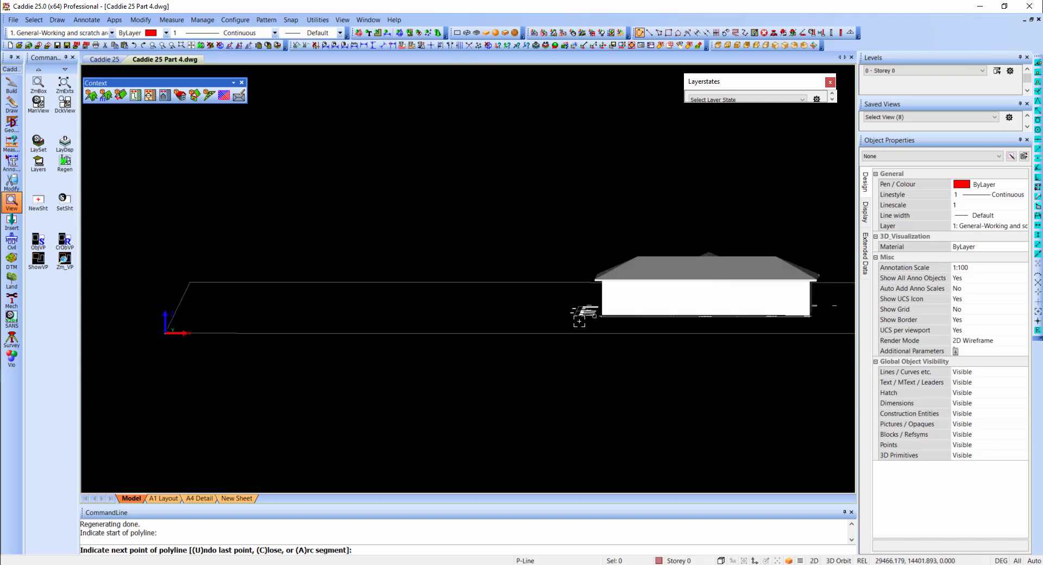
key(Escape)
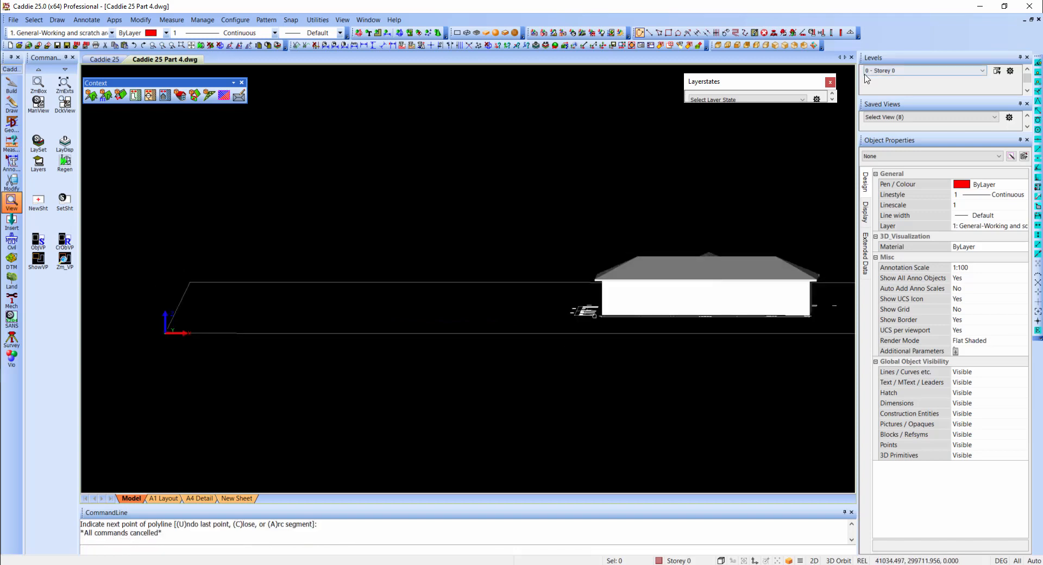
Activate level 1 - Storey 1 and switch the drawing mode to 3D
click(883, 71)
click(884, 93)
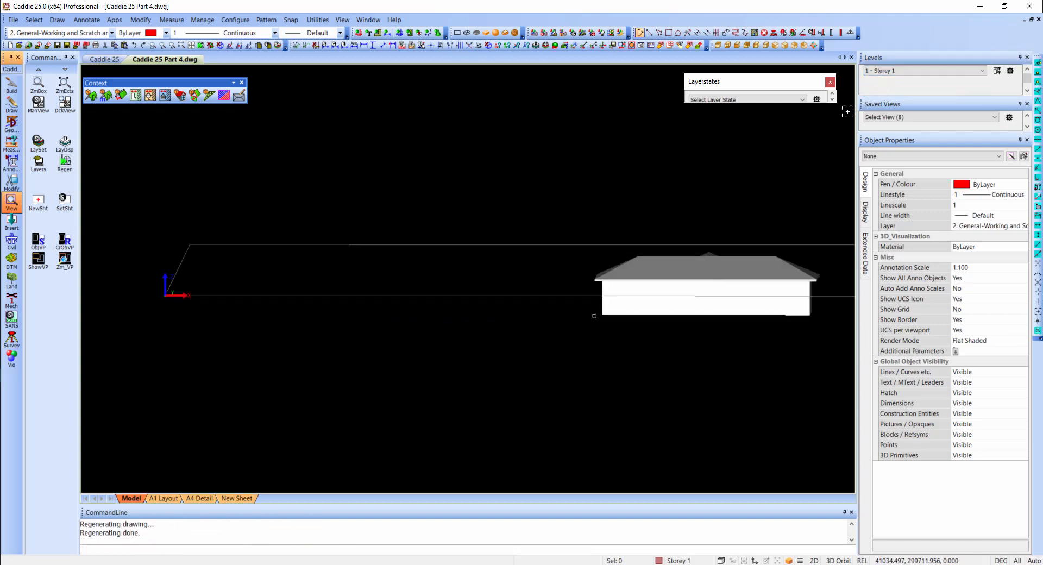
mouse_move(682, 257)
shift+middle_down()
mouse_move(678, 245)
mouse_move(677, 254)
shift+middle_up()
click(814, 561)
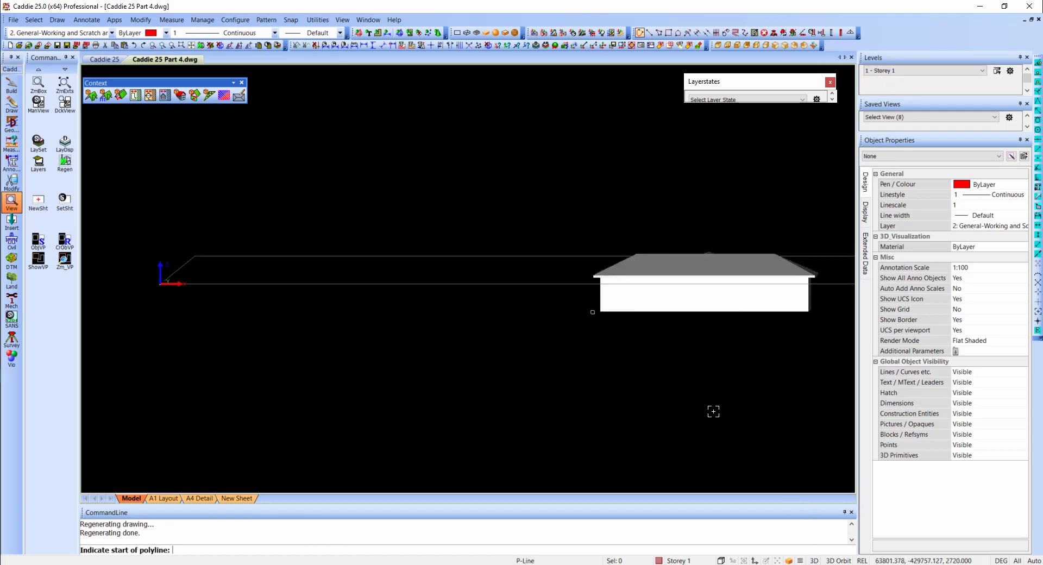
Try to draw a polyline from the wall's lower front corner with Storey 1 active, and inspect it from another angle
click(599, 313)
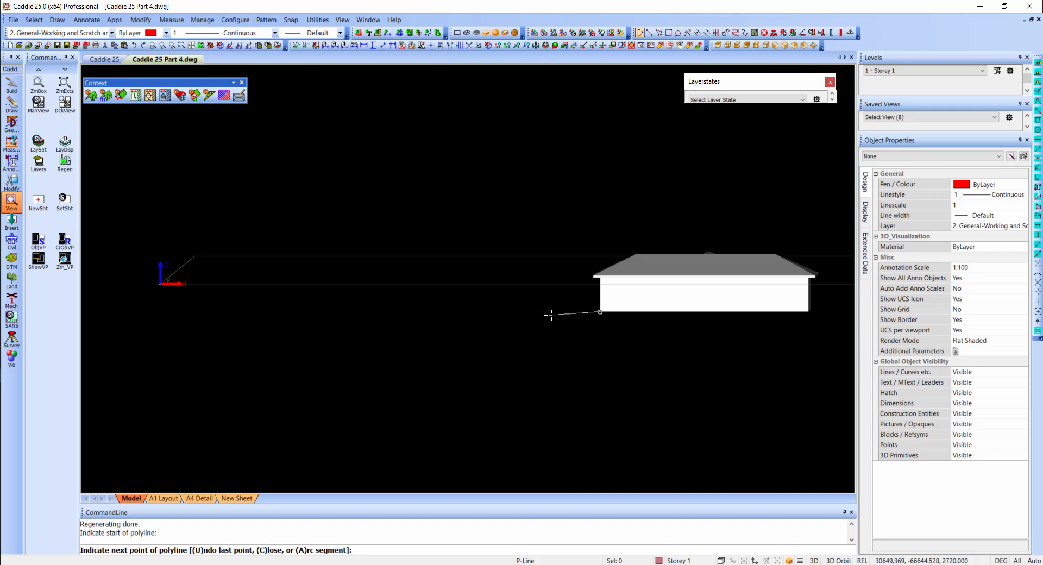
click(640, 33)
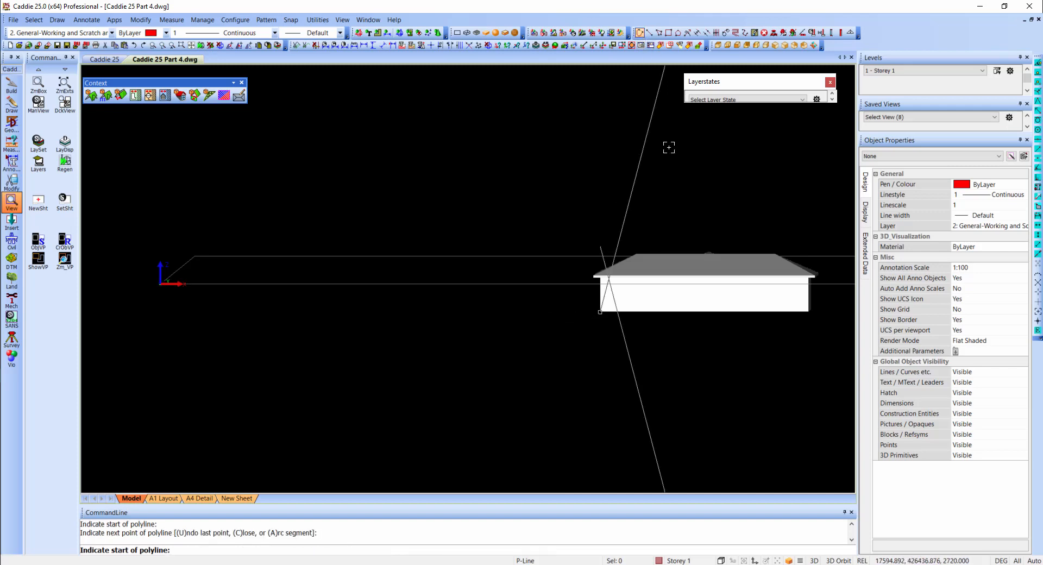
click(640, 33)
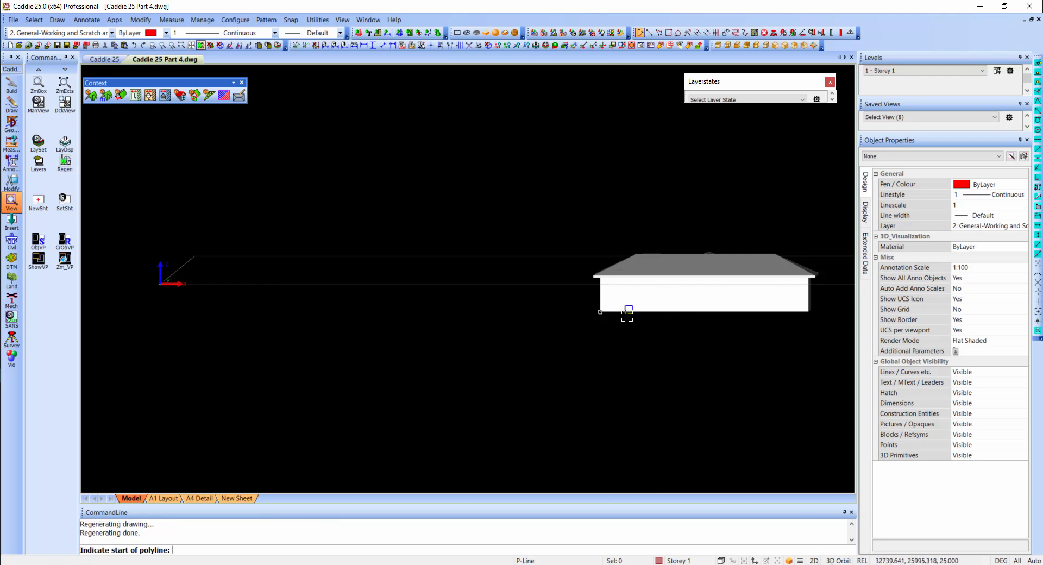
click(598, 321)
shift+middle_drag(581, 291, 566, 269)
shift+middle_drag(591, 229, 587, 239)
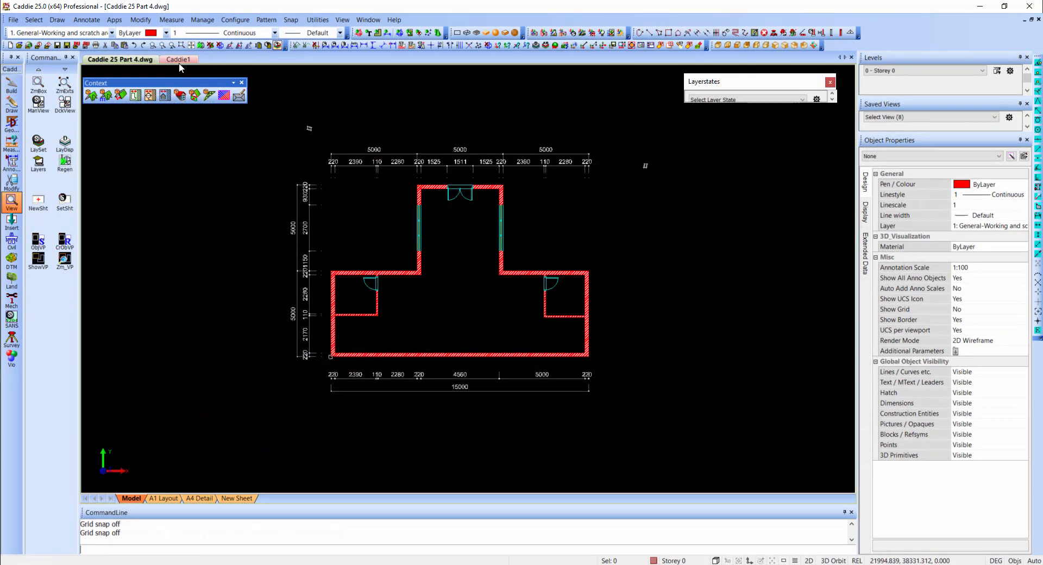
Switch to the Caddie1 drawing and review its existing layers in Layer Setup
click(178, 60)
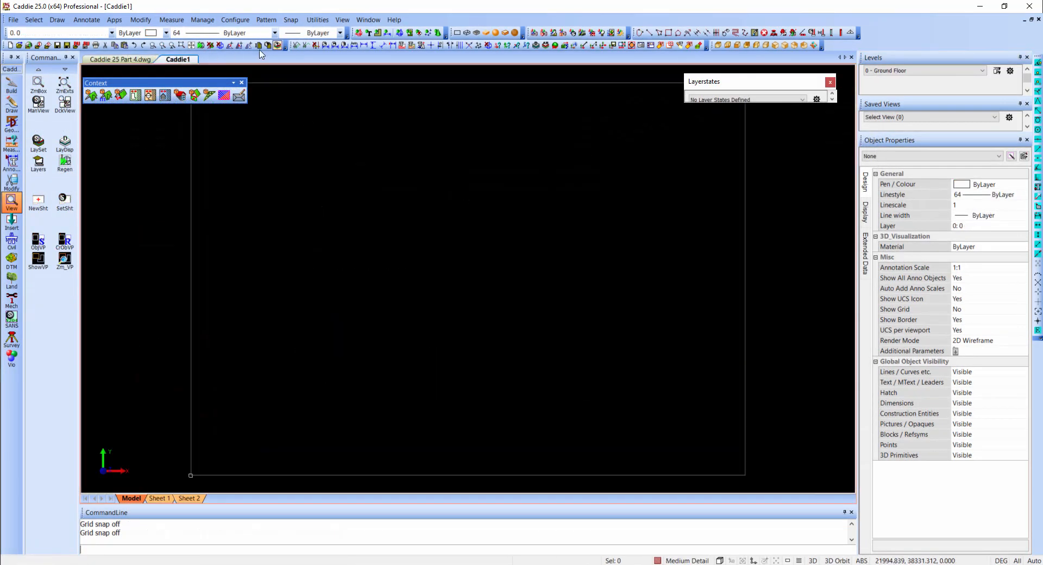
click(277, 46)
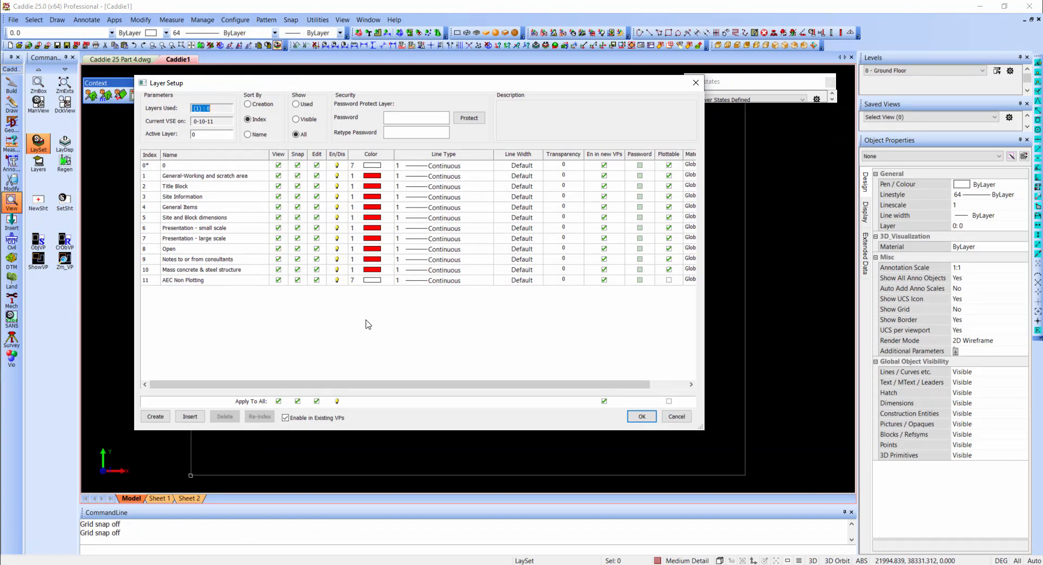
click(677, 417)
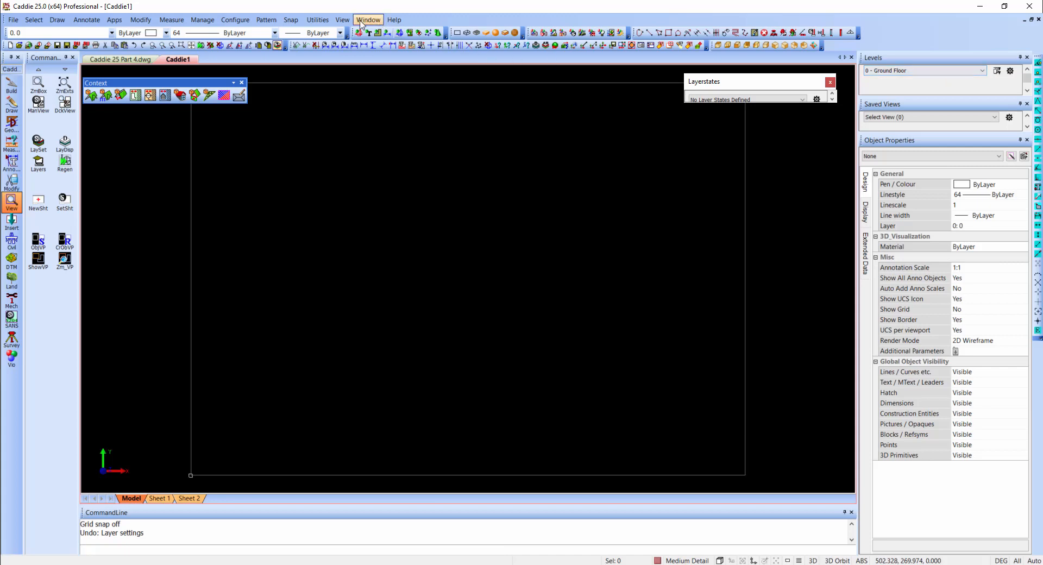
Examine the level configuration of the Caddie1 drawing and the layers assigned to the Ground Floor level
click(202, 20)
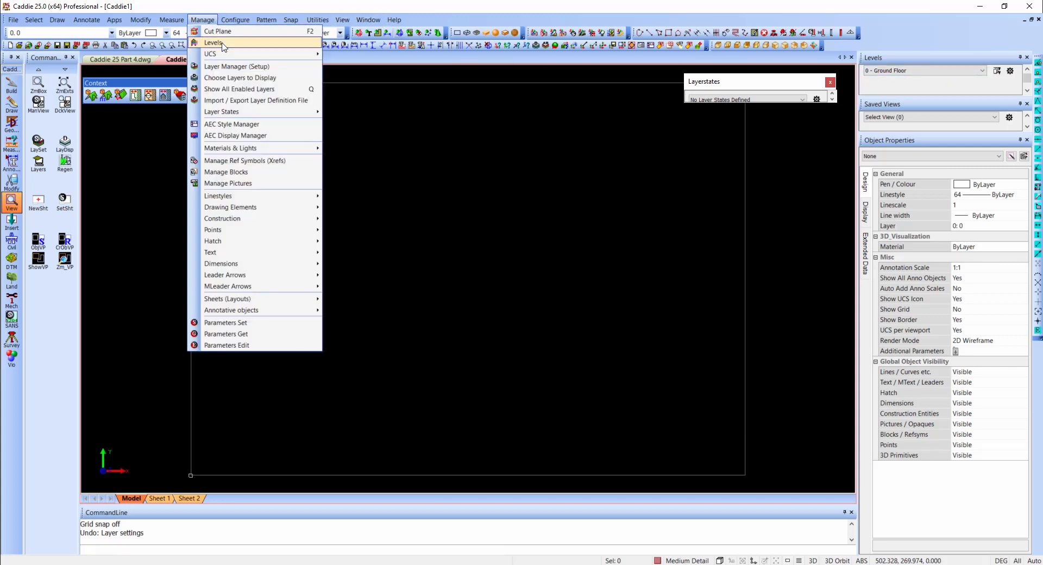
click(222, 43)
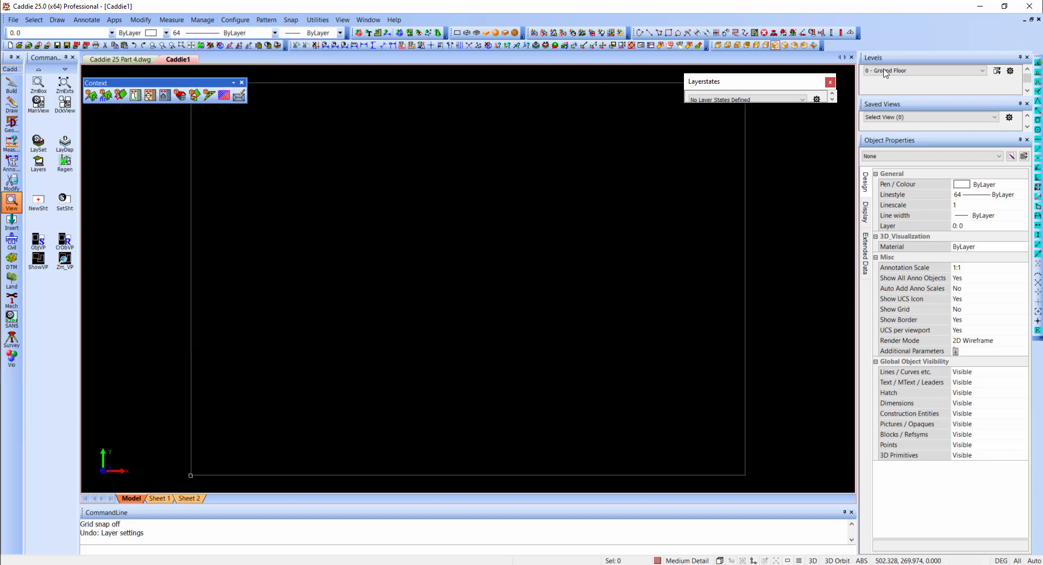
click(1010, 71)
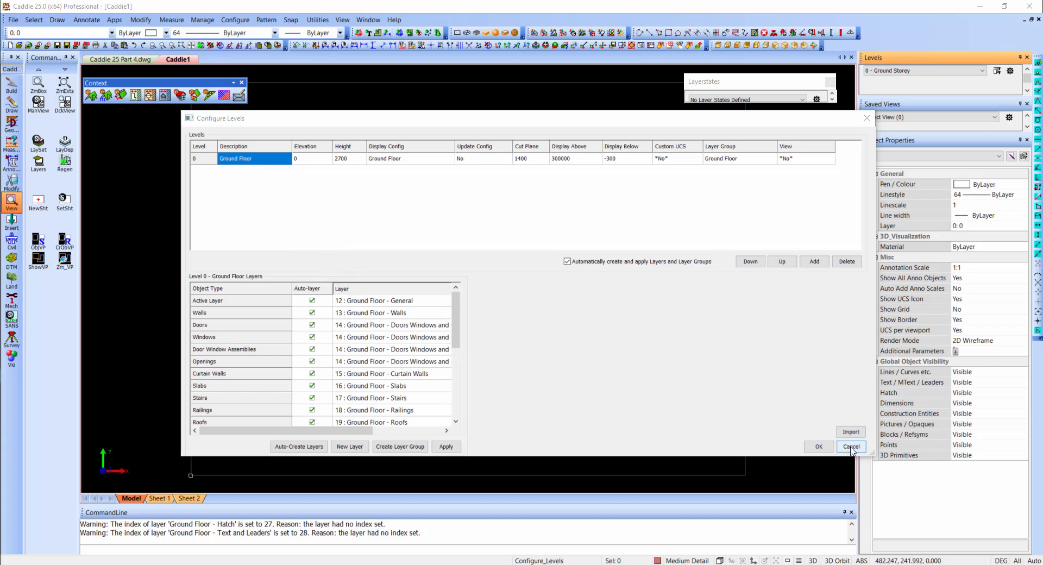
click(819, 446)
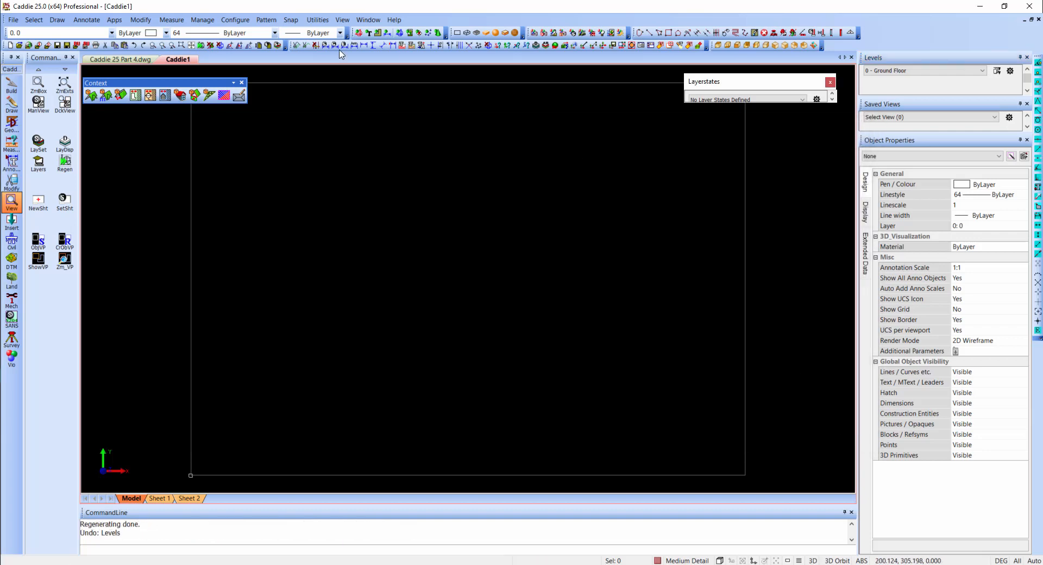
Set the Floor / Storey Suffix for levels to "Storey" in the environment settings
click(233, 20)
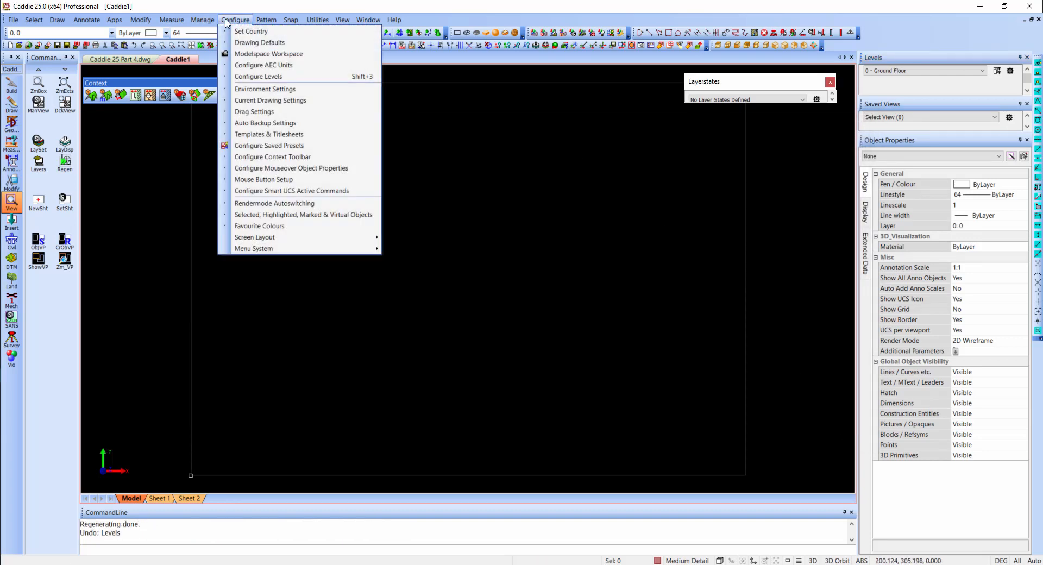
click(309, 90)
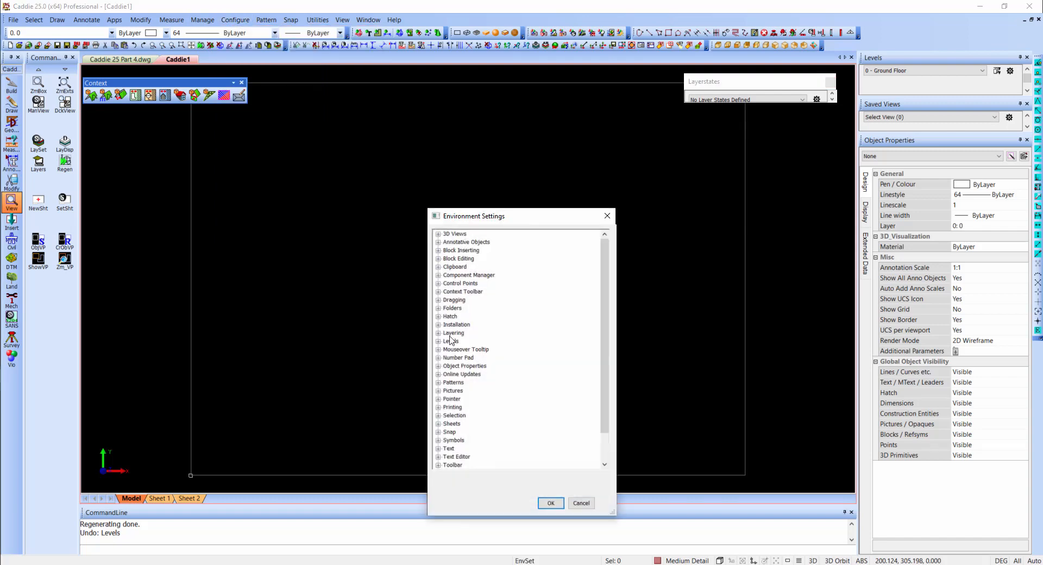
click(438, 342)
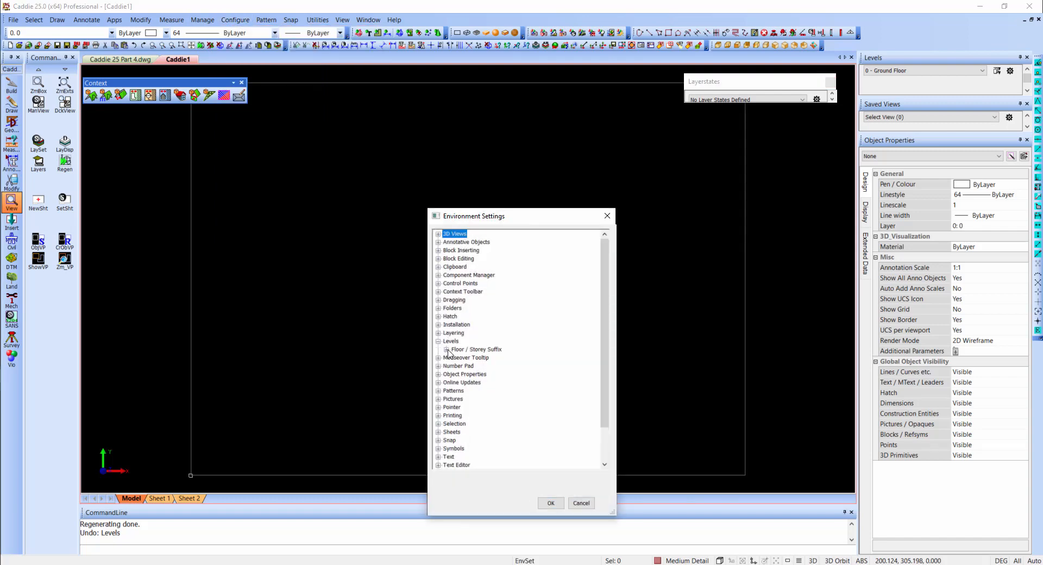
click(447, 350)
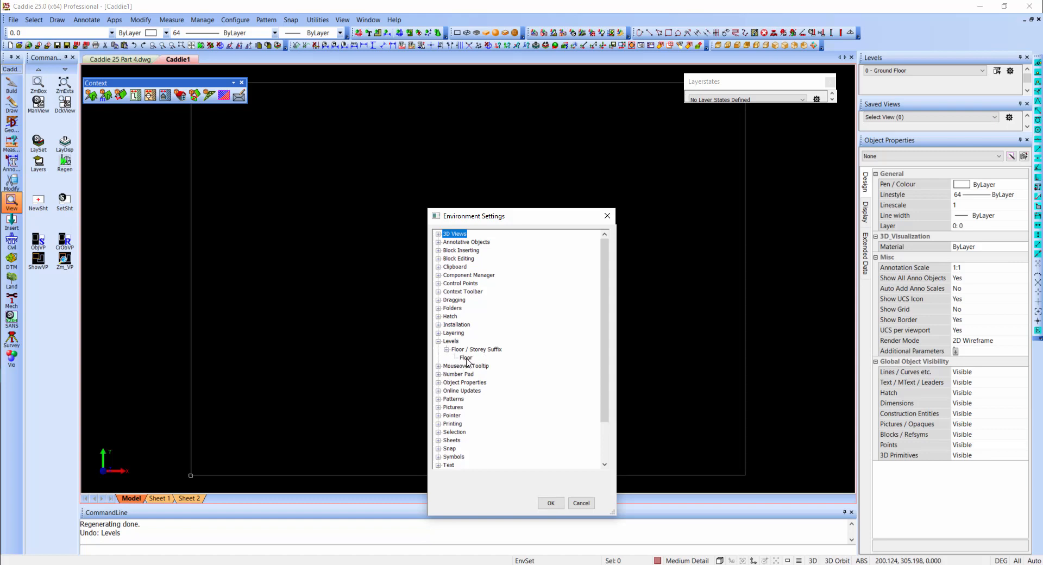
click(466, 357)
double_click(574, 482)
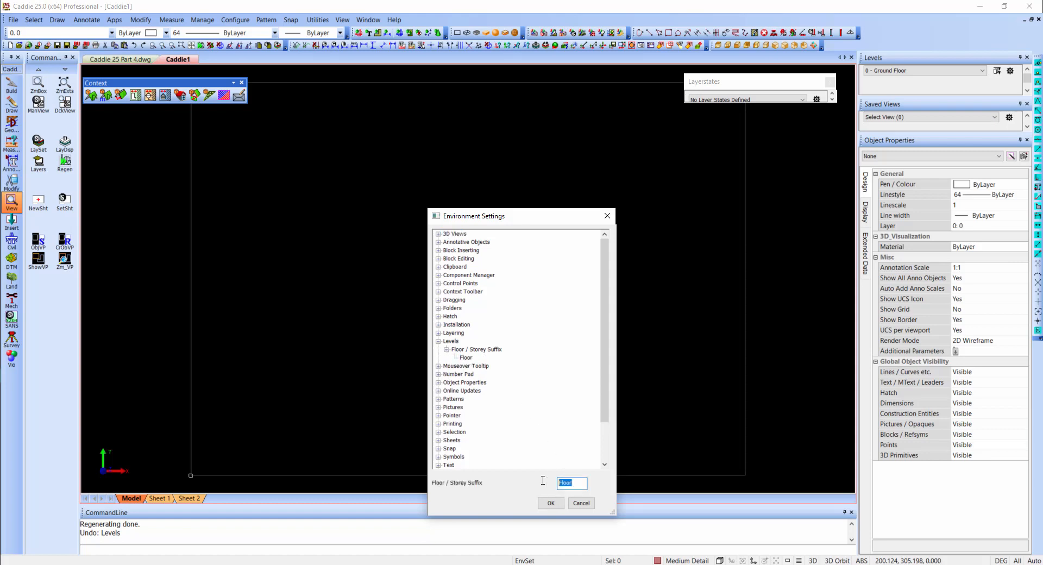
text(Storey)
click(551, 503)
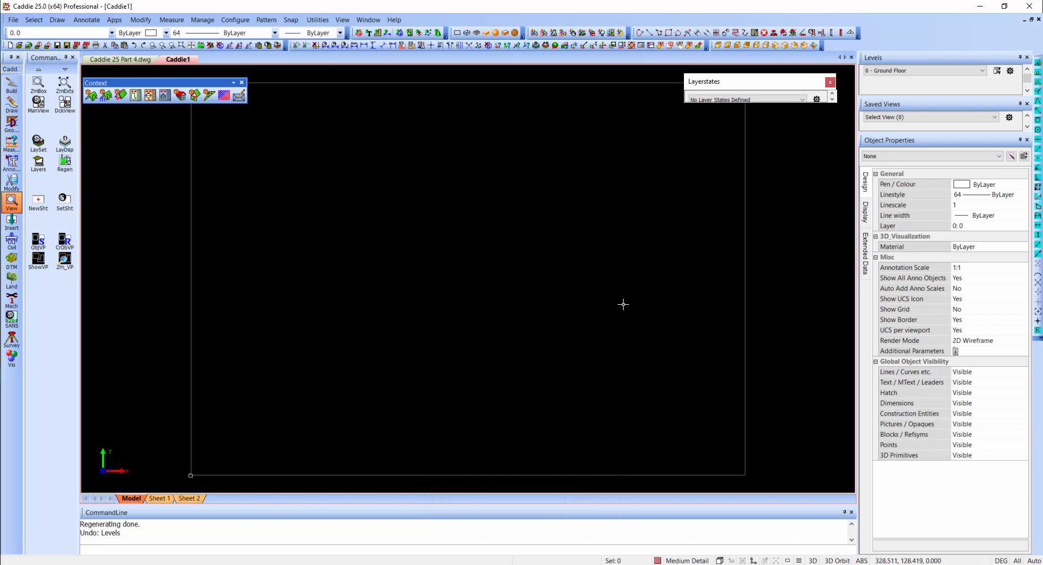
Add one level above Ground Storey in the level configuration
click(1011, 71)
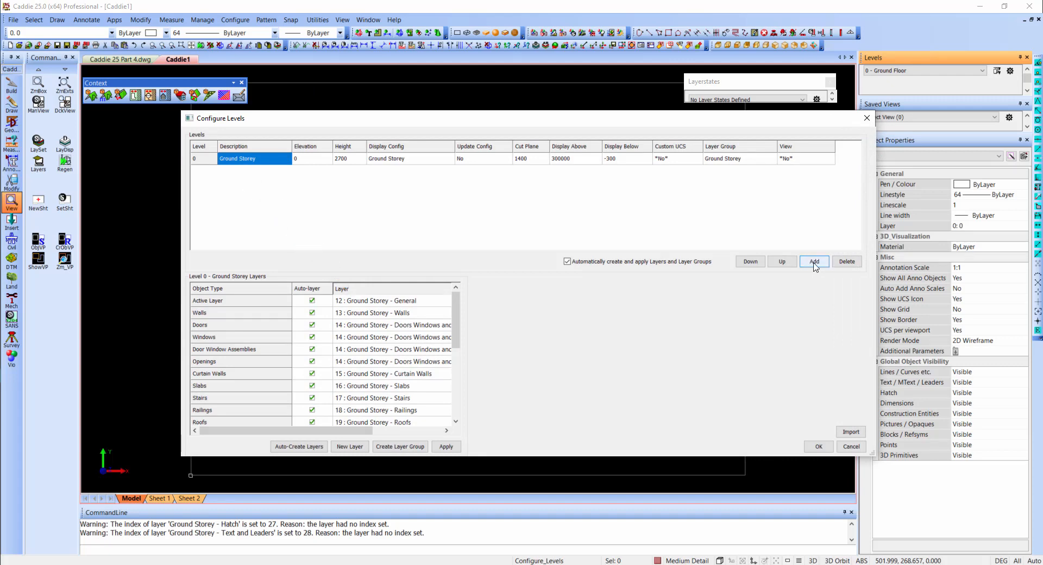
click(815, 262)
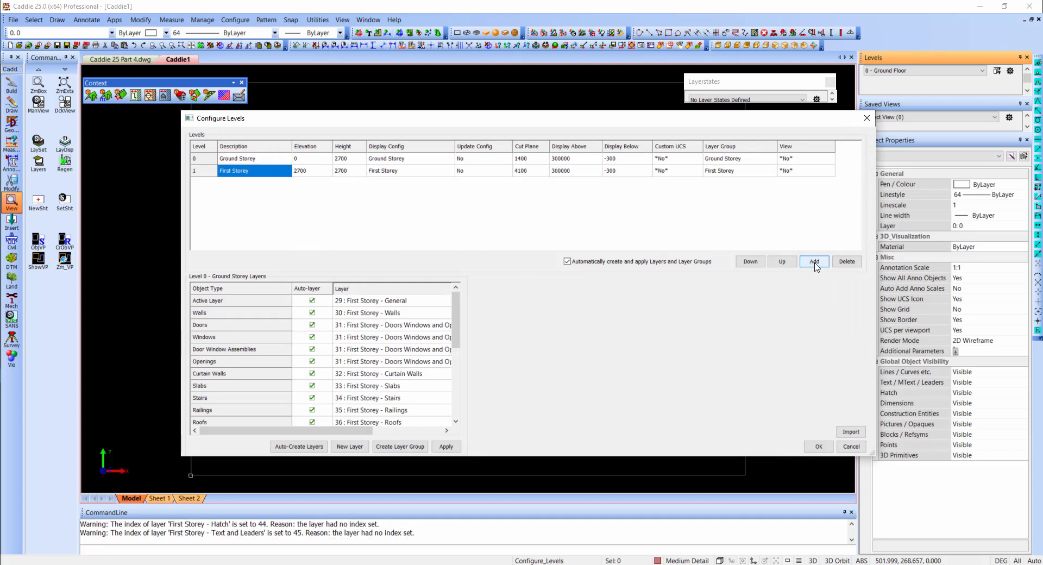